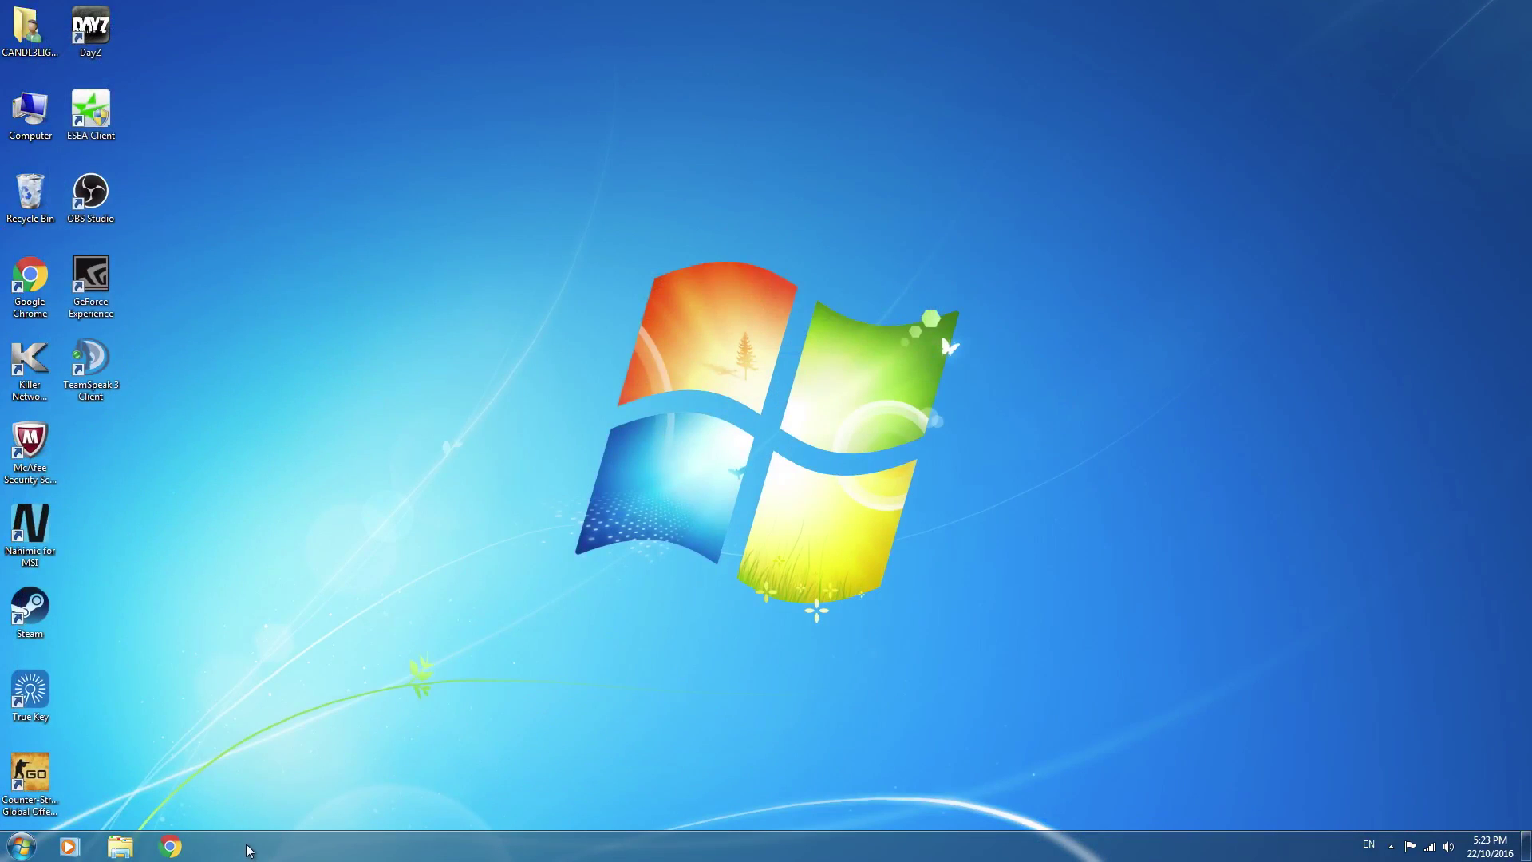
Run the 'cmd' Start menu search result as administrator and accept the UAC prompt.
{"action": "left_click", "coordinate": [170, 848]}
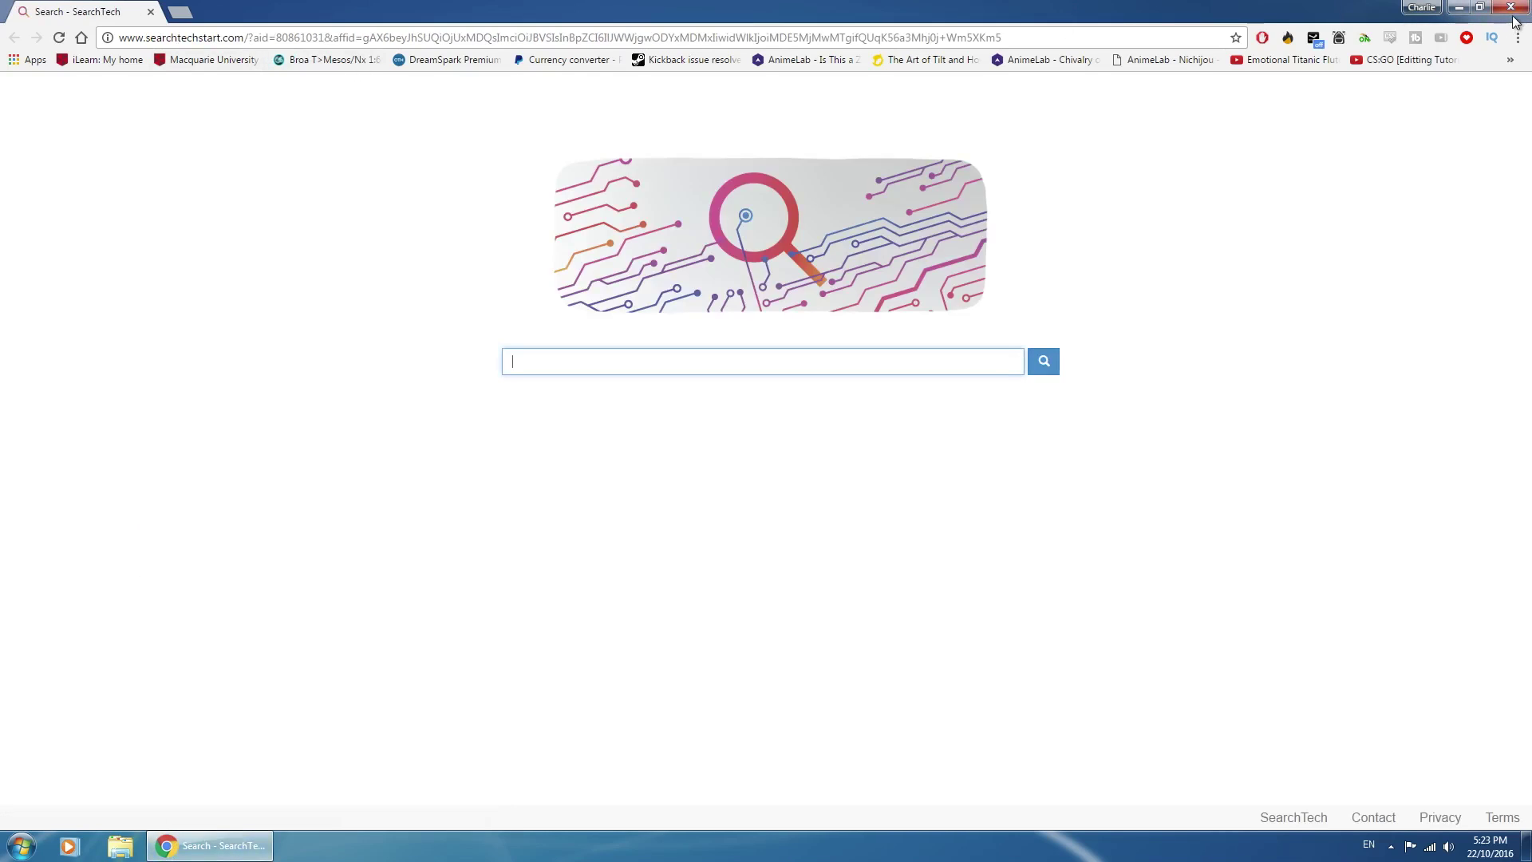
{"action": "left_click", "coordinate": [1511, 13]}
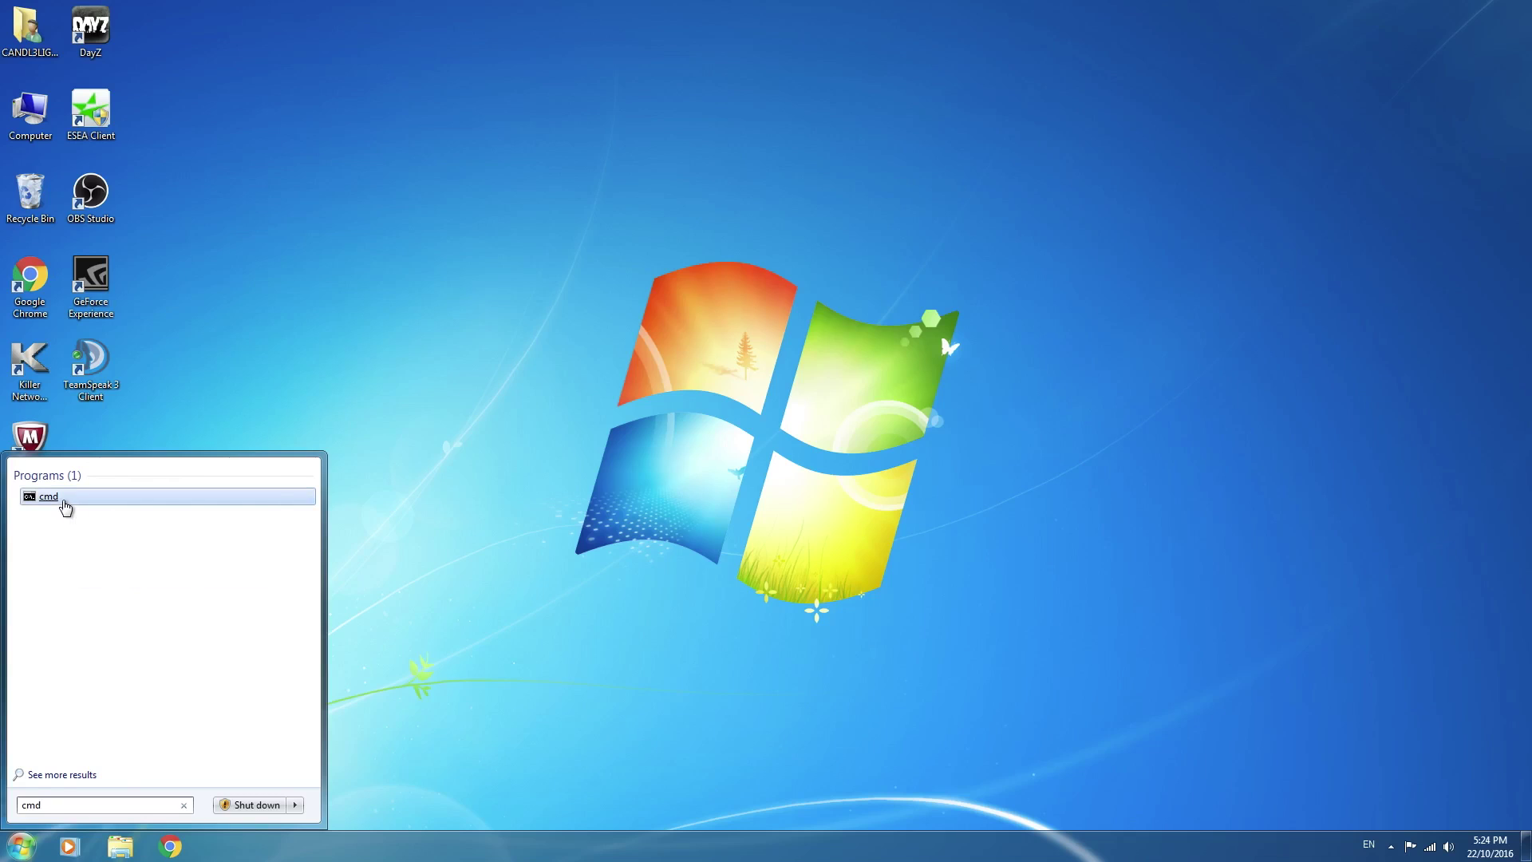
{"action": "right_click", "coordinate": [64, 505]}
{"action": "left_click", "coordinate": [132, 528]}
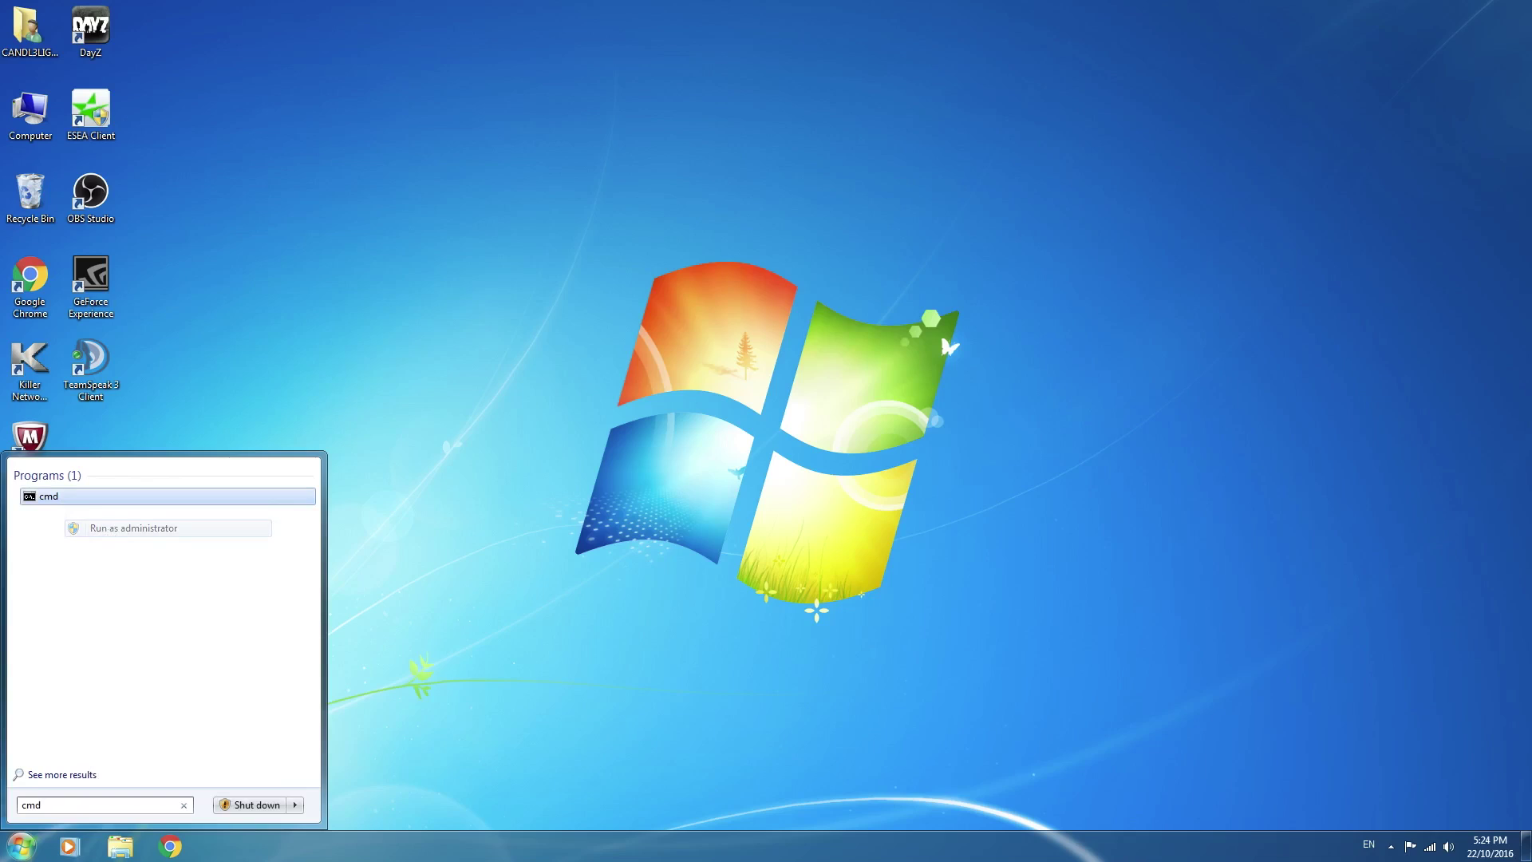
{"action": "left_click", "coordinate": [255, 619]}
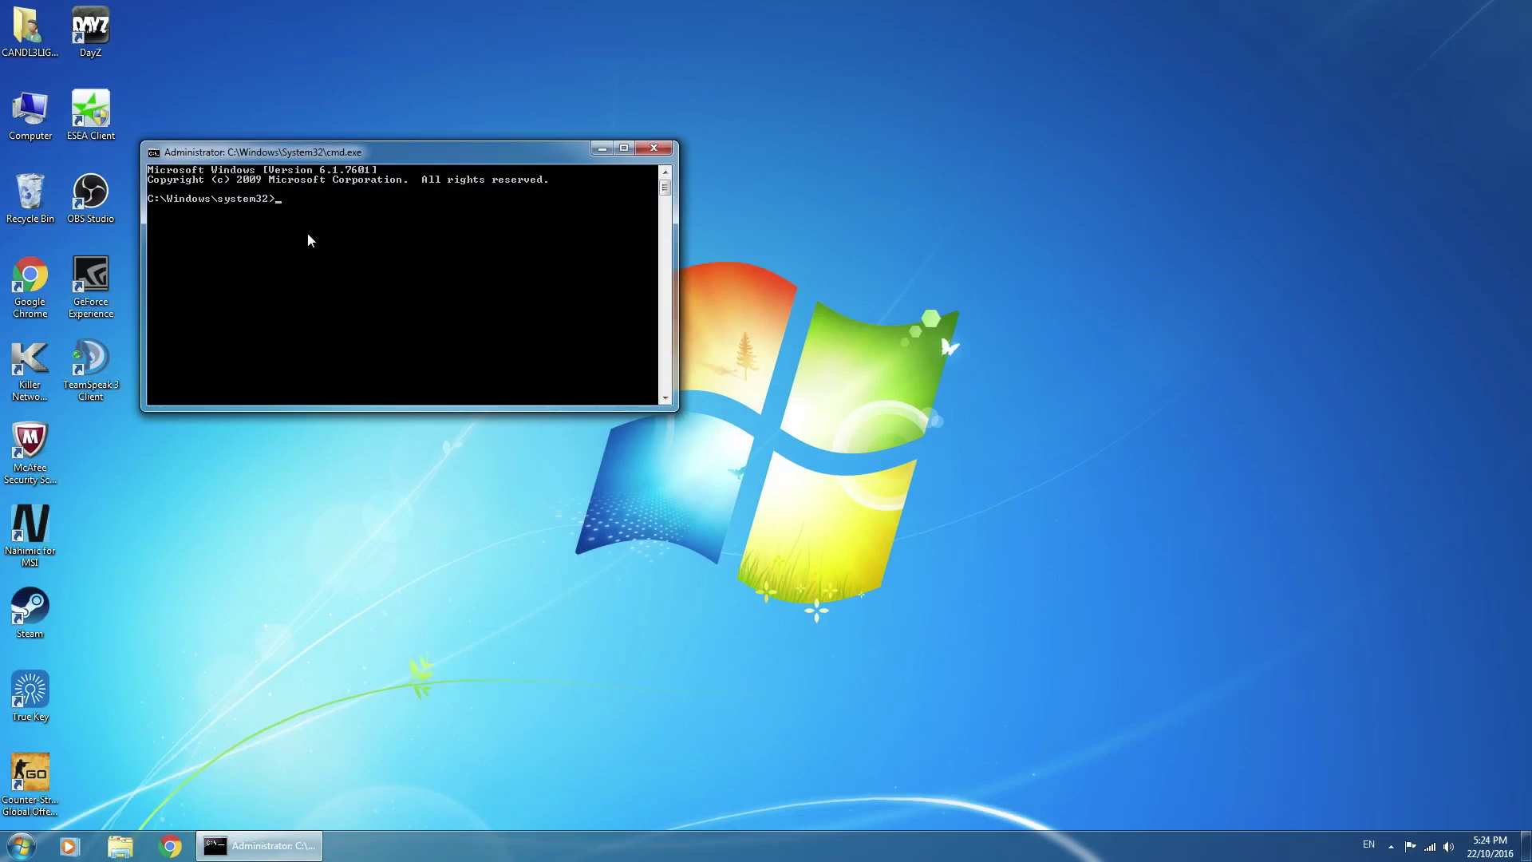
{"action": "type", "text": "bc"}
Erase typos while entering 'bcdedit /set useplatformclock true' at the prompt.
{"action": "key", "text": "BackSpace"}
{"action": "key", "text": "BackSpace"}
{"action": "key", "text": "BackSpace"}
{"action": "type", "text": "useplatformclock true"}
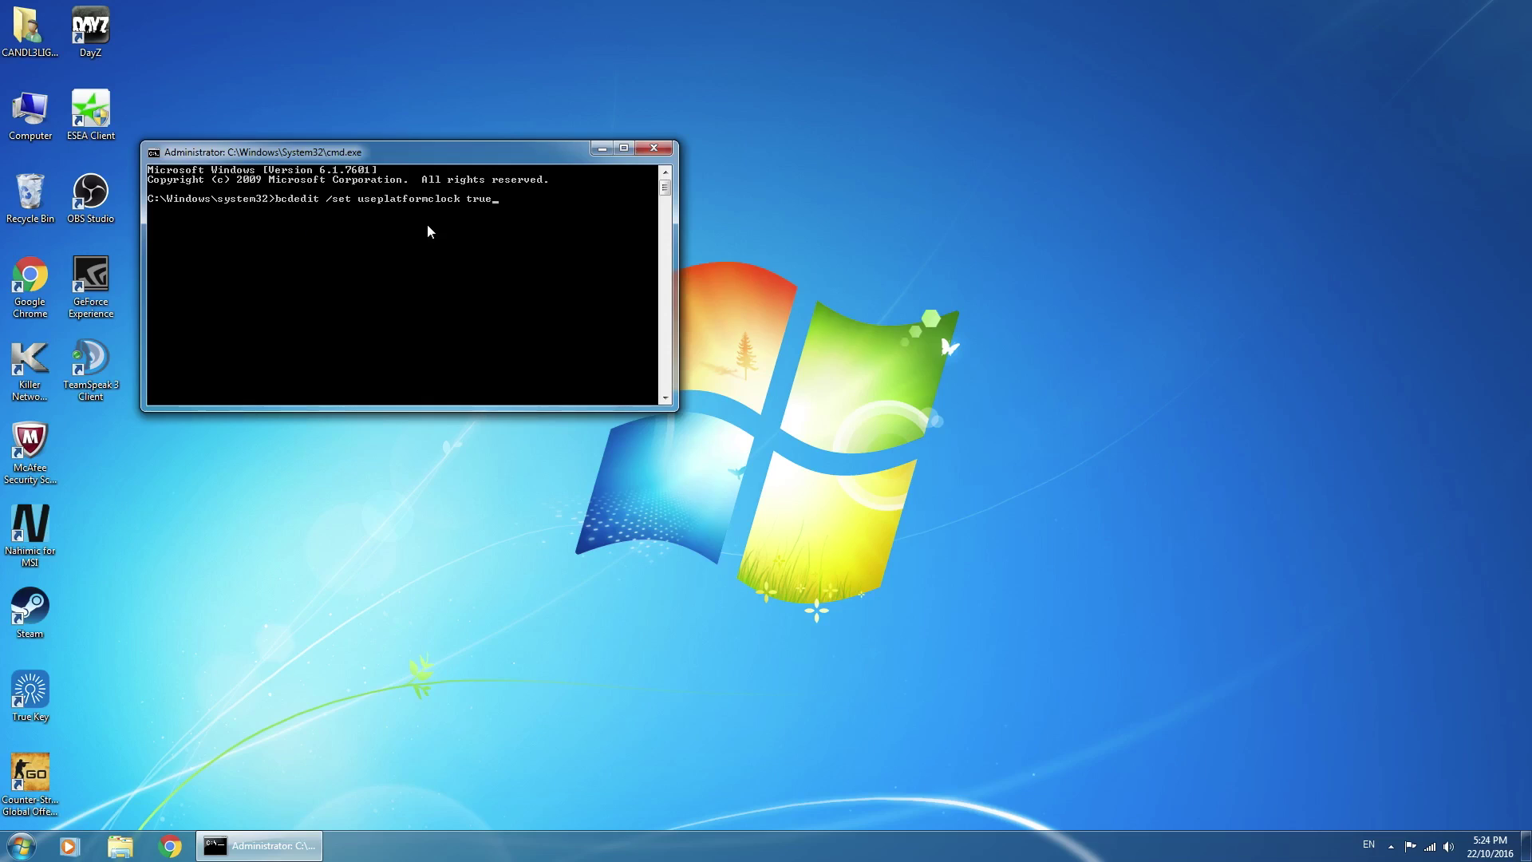
Close the Command Prompt window and show the Start menu's Shut down options list.
{"action": "left_click", "coordinate": [652, 150]}
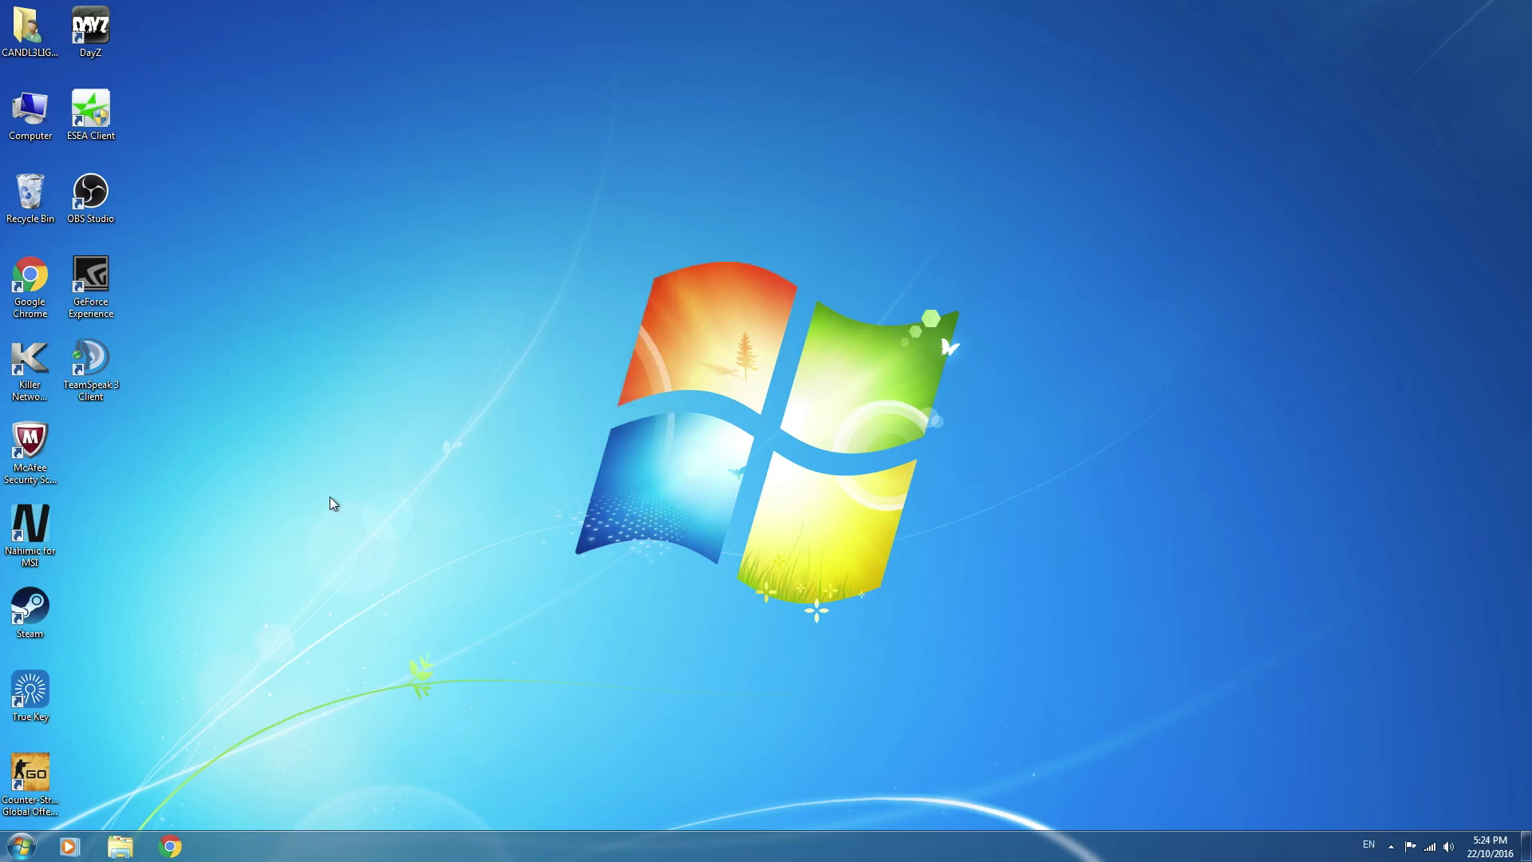
{"action": "left_click", "coordinate": [21, 847]}
{"action": "left_click", "coordinate": [296, 804]}
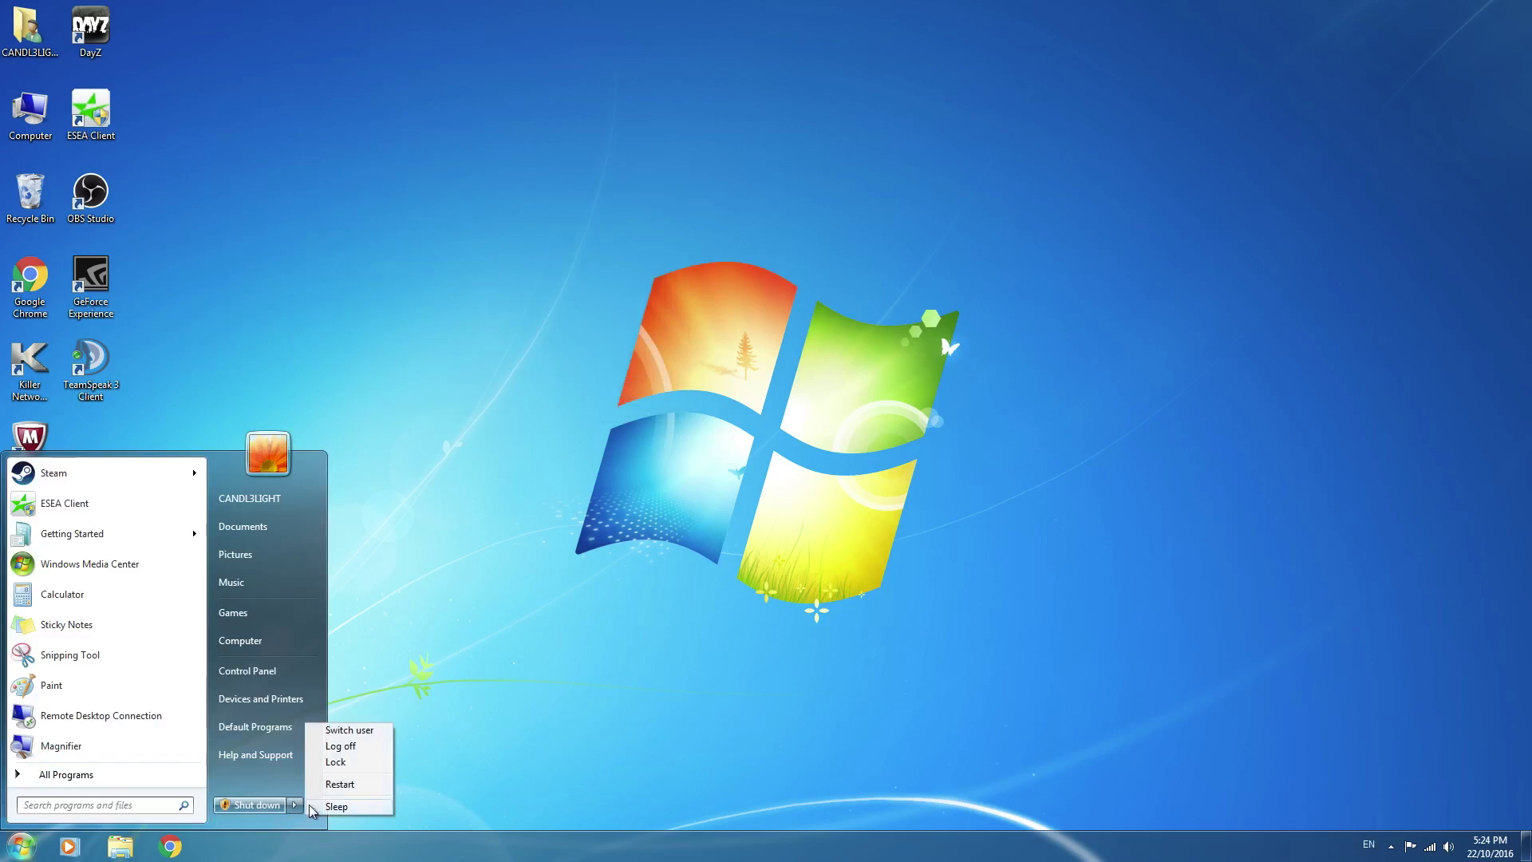